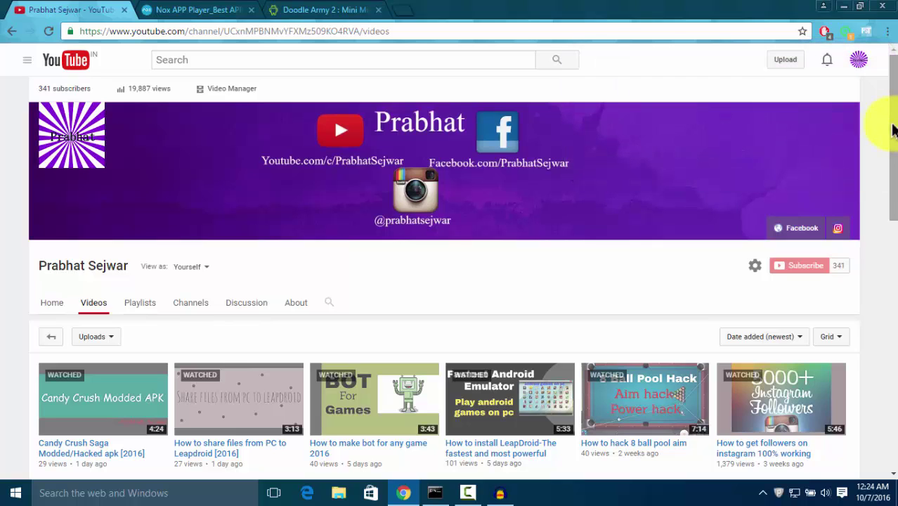
Switch to the Nox App Player tab at en.bignox.com, which offers the 3.7.3.0 download.
mouse_move(892, 116)
mouse_down()
mouse_move(892, 148)
mouse_move(894, 88)
mouse_up()
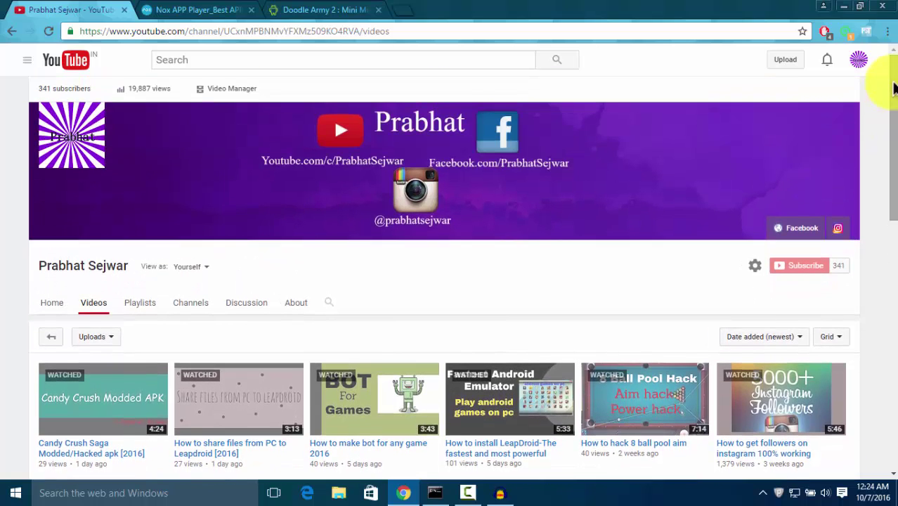
click(200, 9)
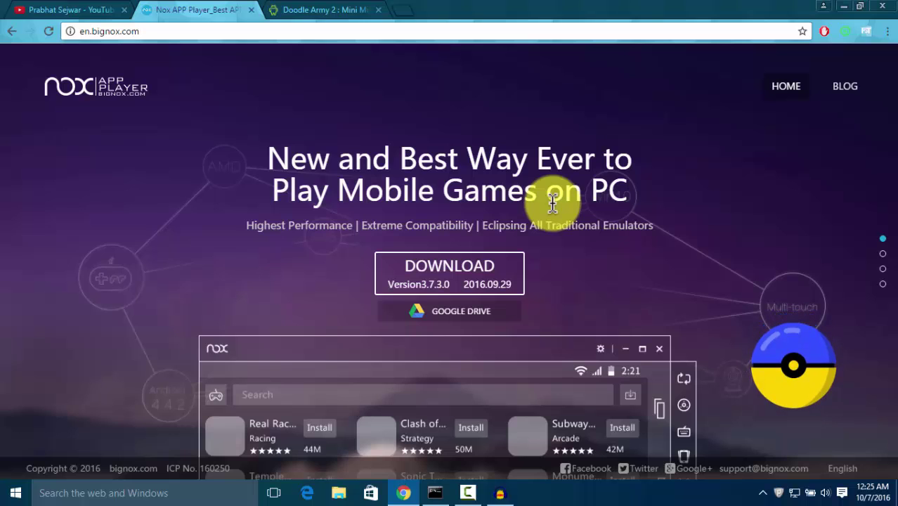
Minimize Chrome and run nox_setup_v3.7.0.0_full_En_pokemon.exe from the desktop.
click(848, 7)
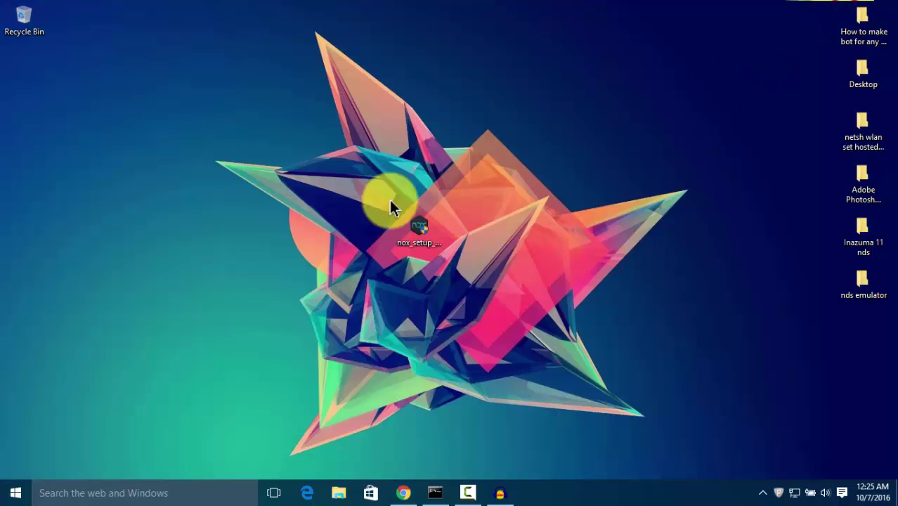
drag(294, 156, 550, 415)
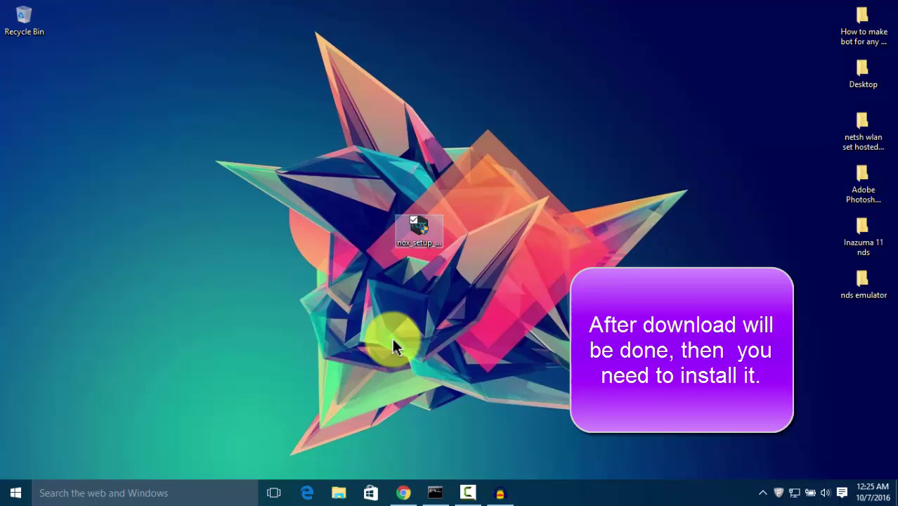
mouse_move(404, 240)
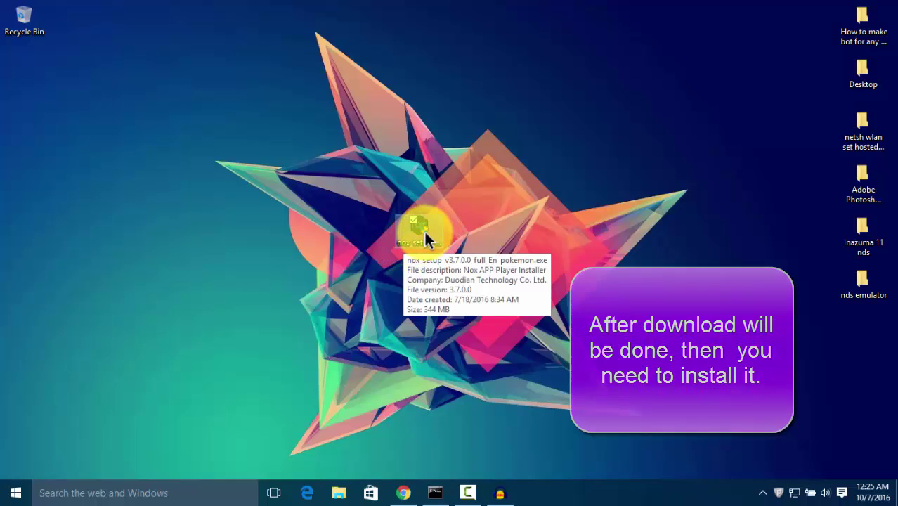
double_click(425, 239)
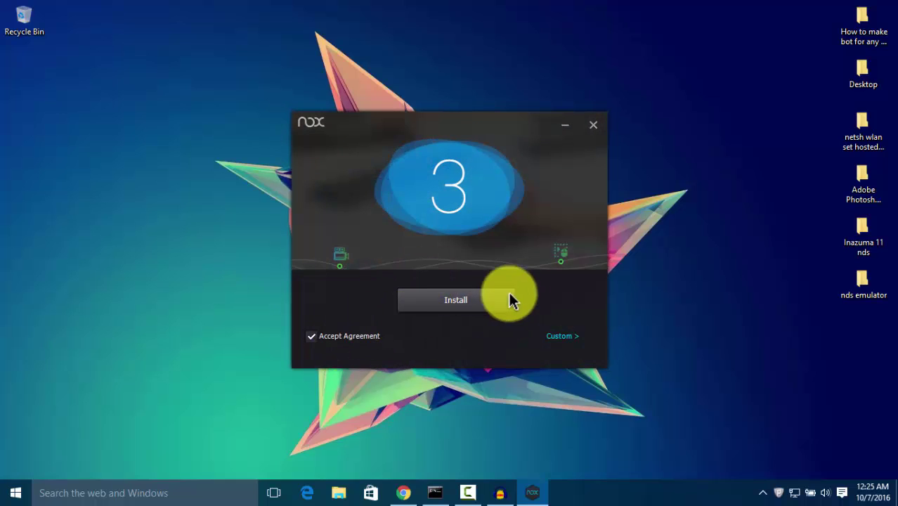
Install Nox App Player and let the progress bar finish.
click(449, 300)
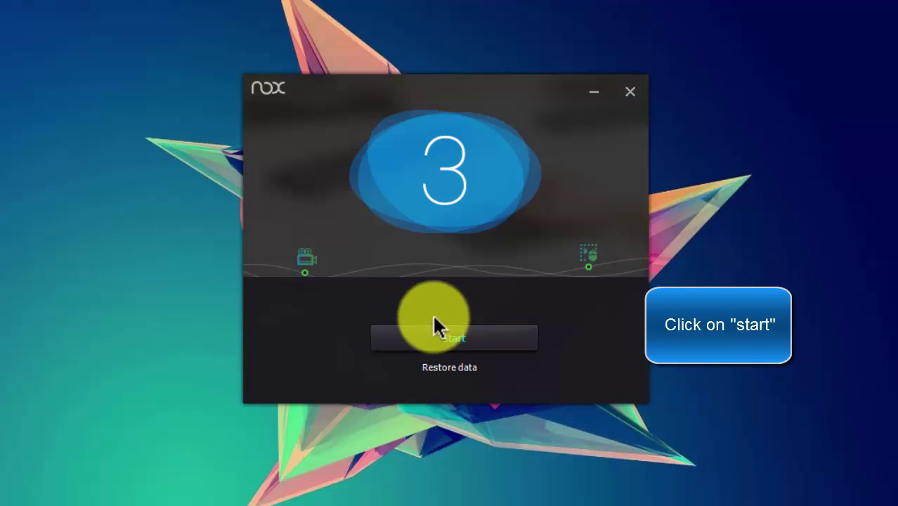
Start Nox App Player from the finished installer and let it load to the Android home screen.
click(454, 343)
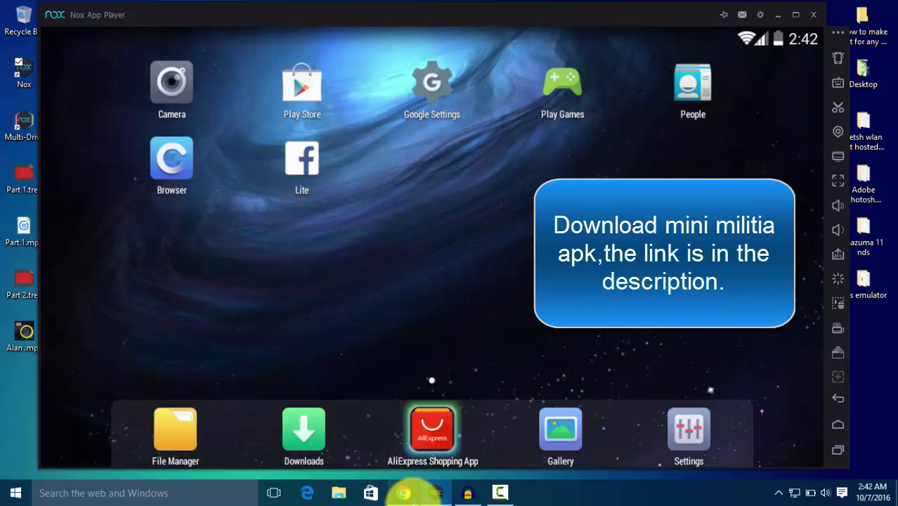
Visit the Doodle Army 2 : Mini Militia download page in the browser, then return to Nox.
click(404, 493)
click(359, 8)
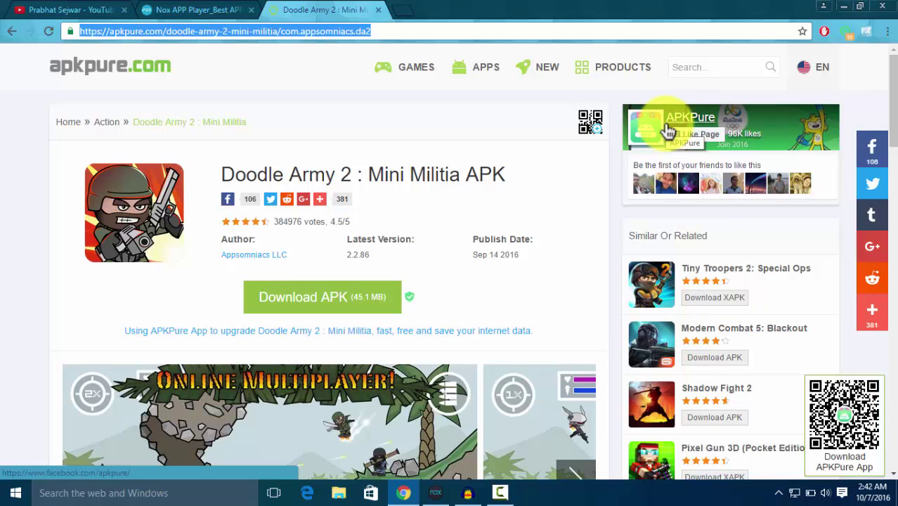
click(844, 6)
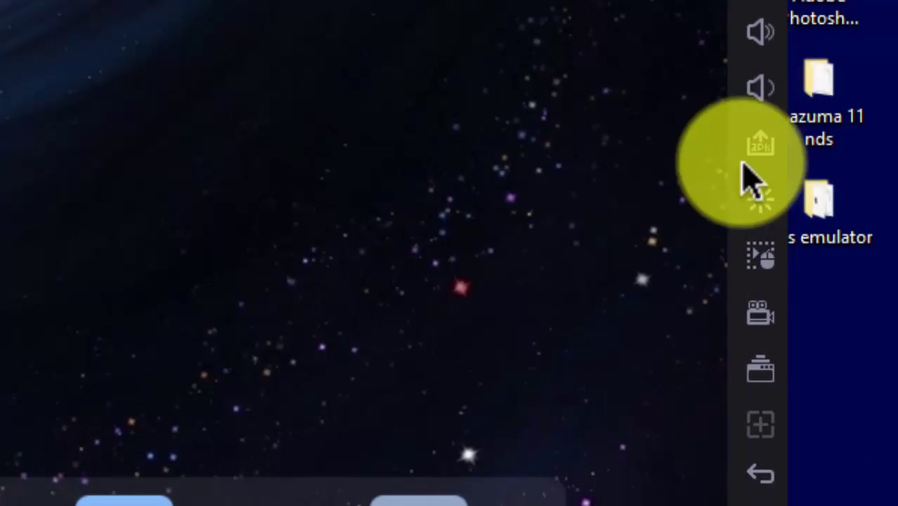
Install the Mini Militia APK from the Downloads folder with Nox's APK installer.
click(785, 162)
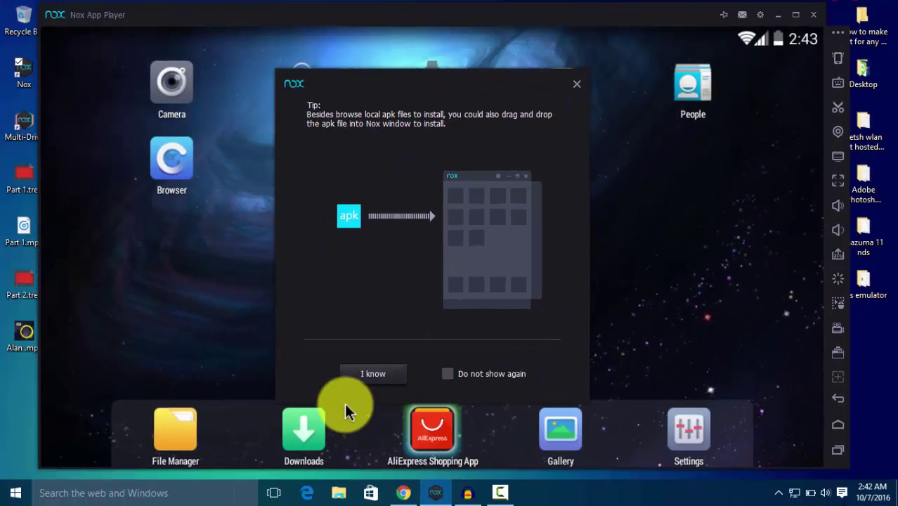
click(386, 378)
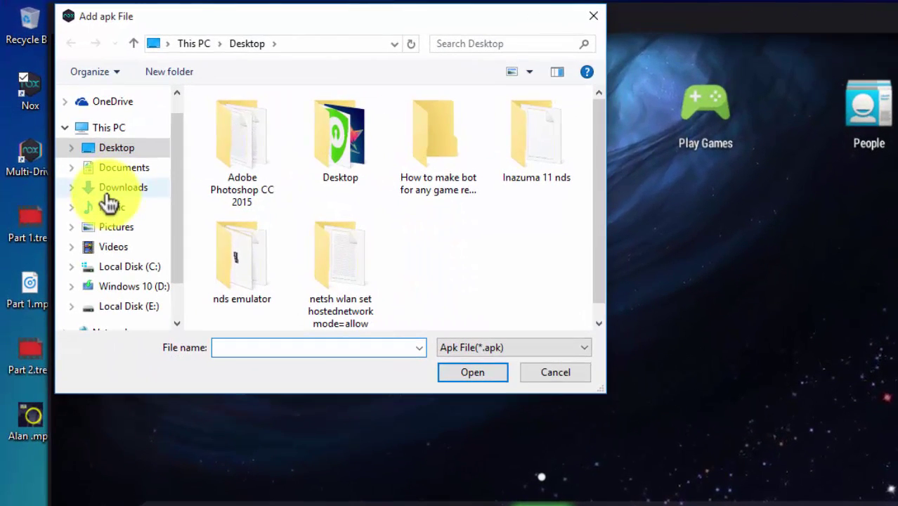
click(116, 188)
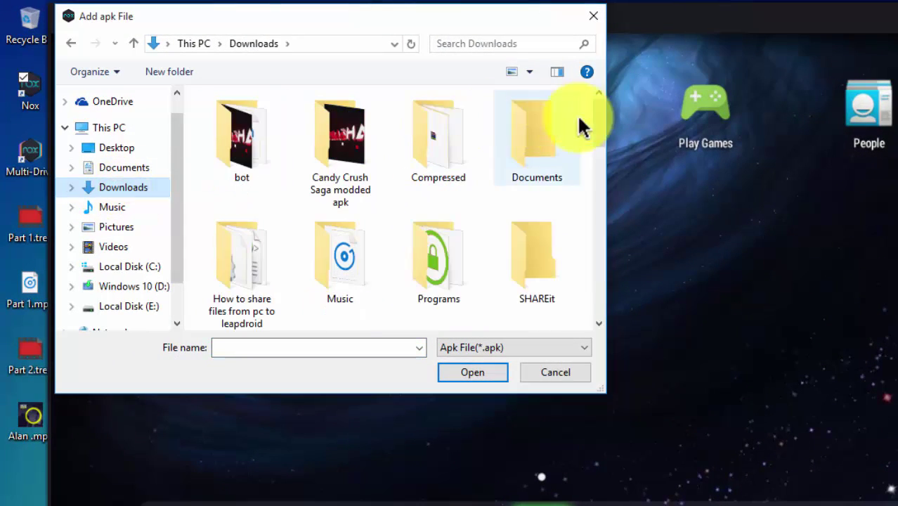
drag(601, 123, 606, 260)
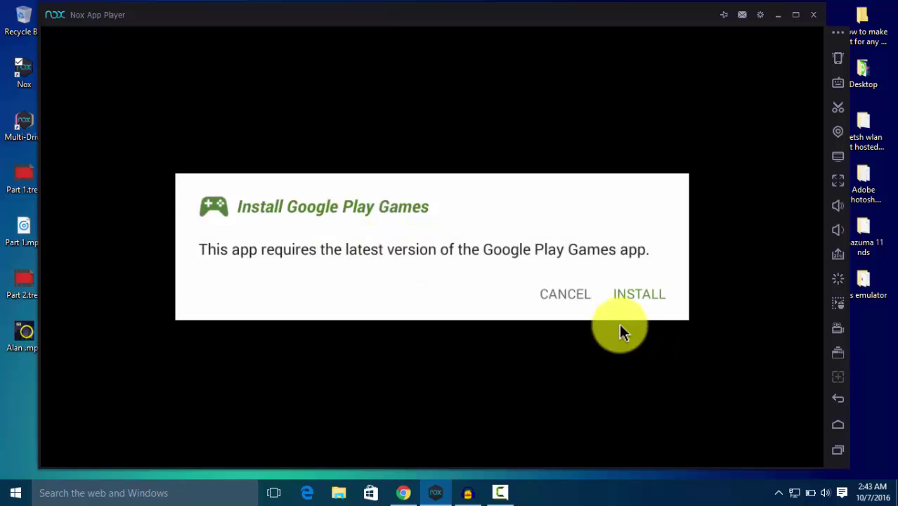
Decline Google Play Games, then start a Solo Play Survival match.
click(568, 294)
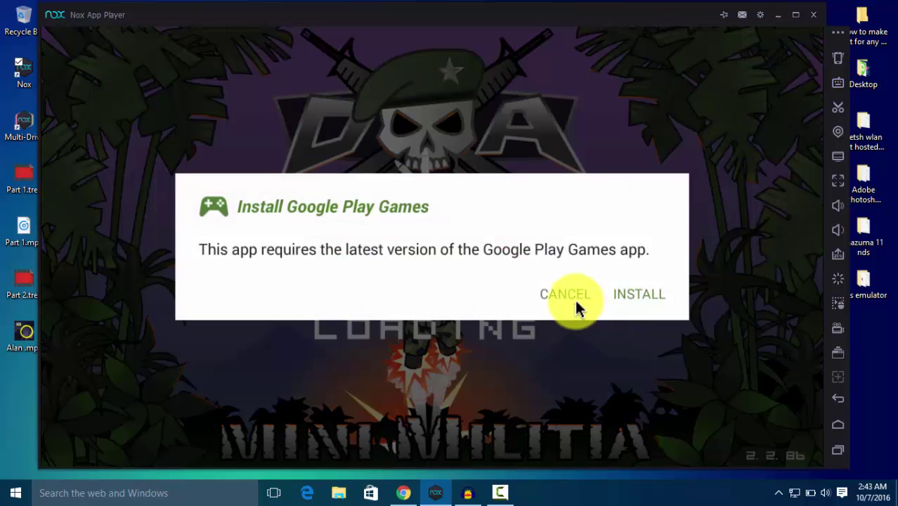
click(575, 304)
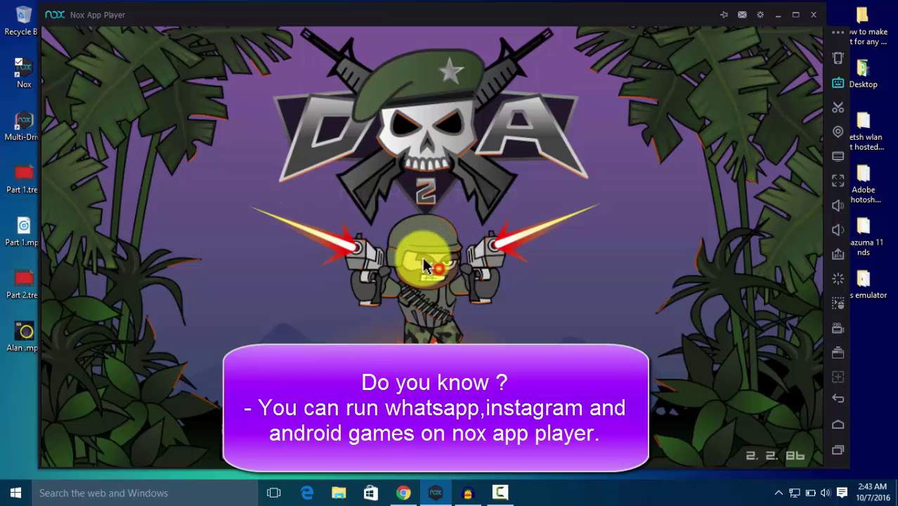
click(398, 253)
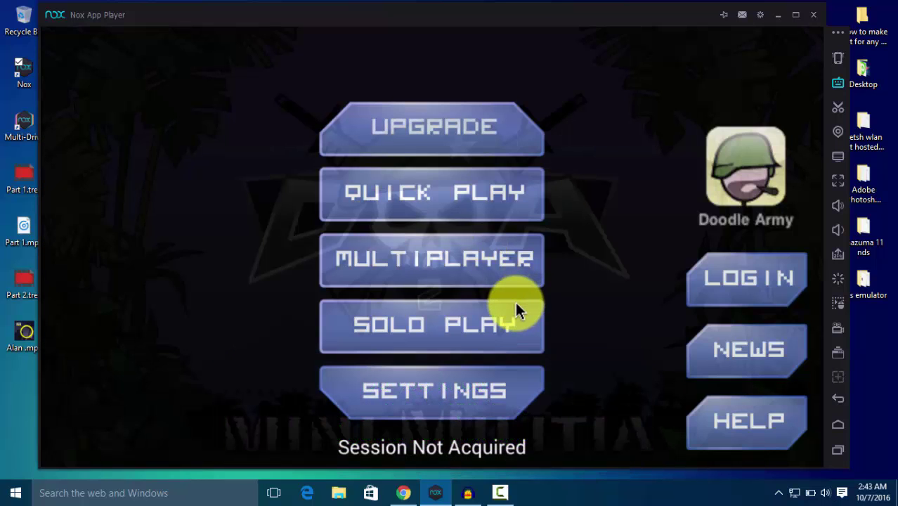
click(405, 322)
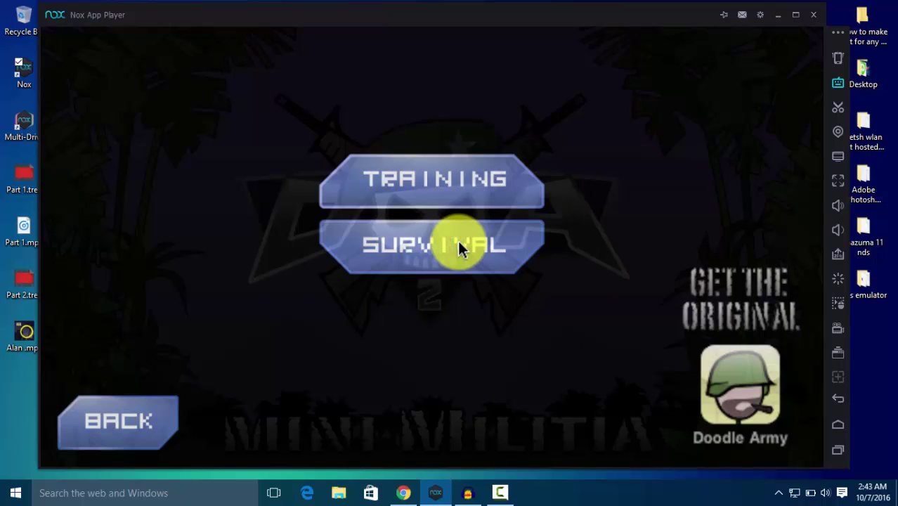
click(363, 244)
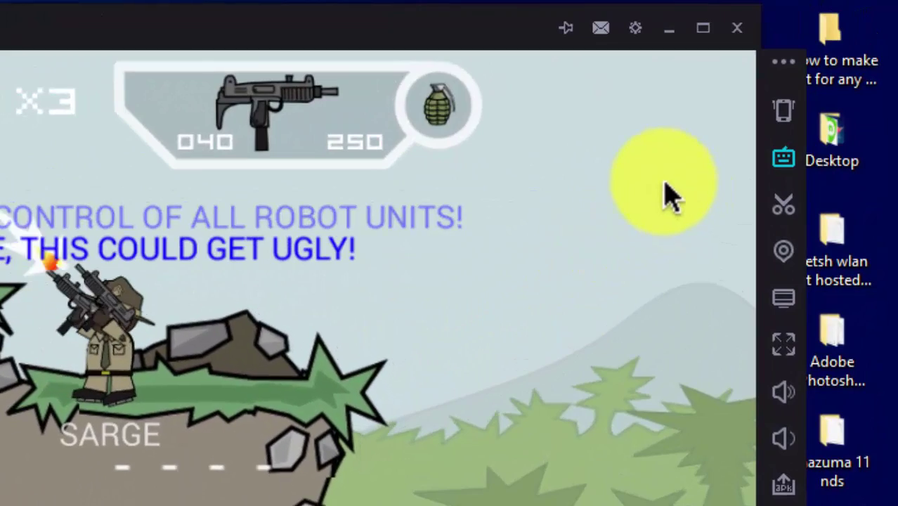
Add a WASD direction joystick over the game's movement stick and size it to match.
click(785, 157)
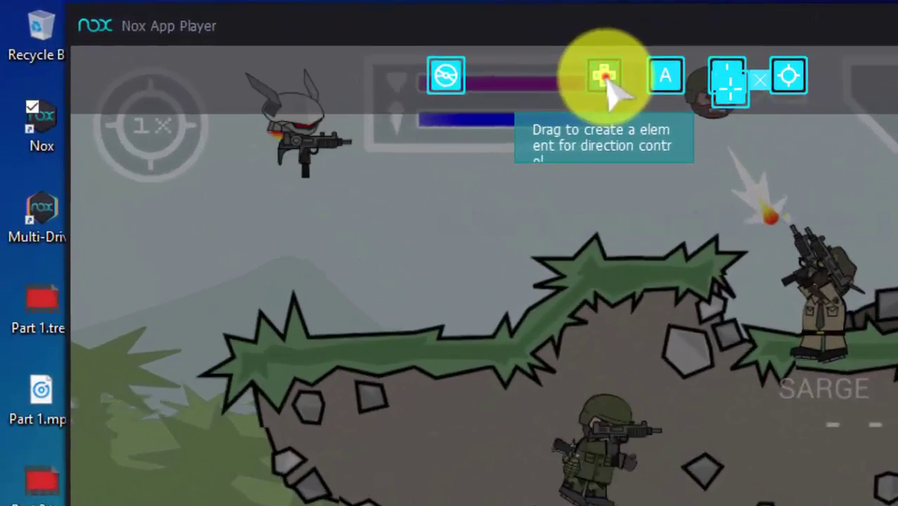
mouse_move(346, 46)
mouse_down()
mouse_move(423, 175)
mouse_move(628, 316)
mouse_move(738, 367)
mouse_move(744, 361)
mouse_move(718, 364)
mouse_up()
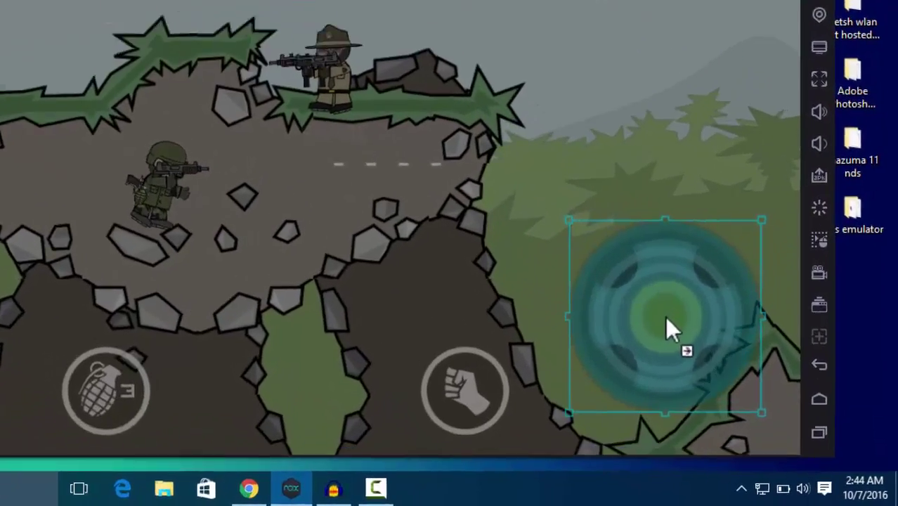
click(662, 310)
click(506, 178)
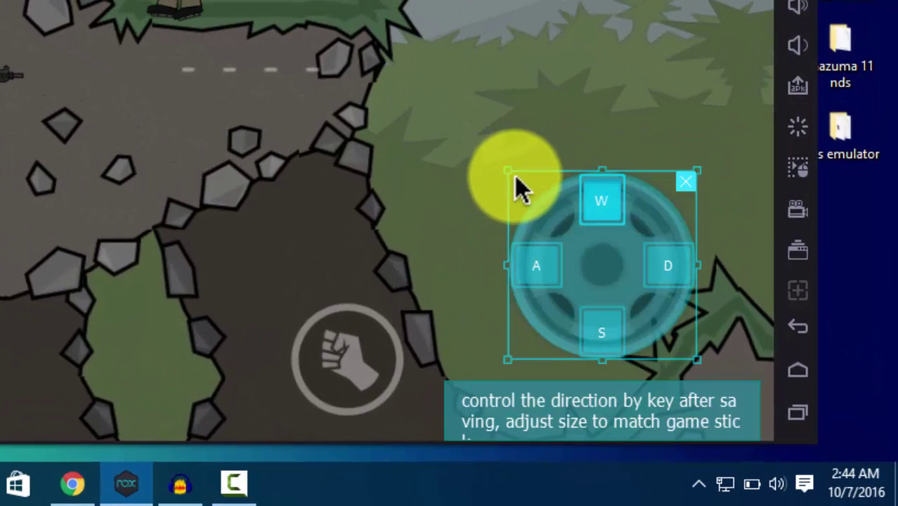
mouse_move(505, 170)
mouse_down()
mouse_move(486, 165)
mouse_move(493, 171)
mouse_up()
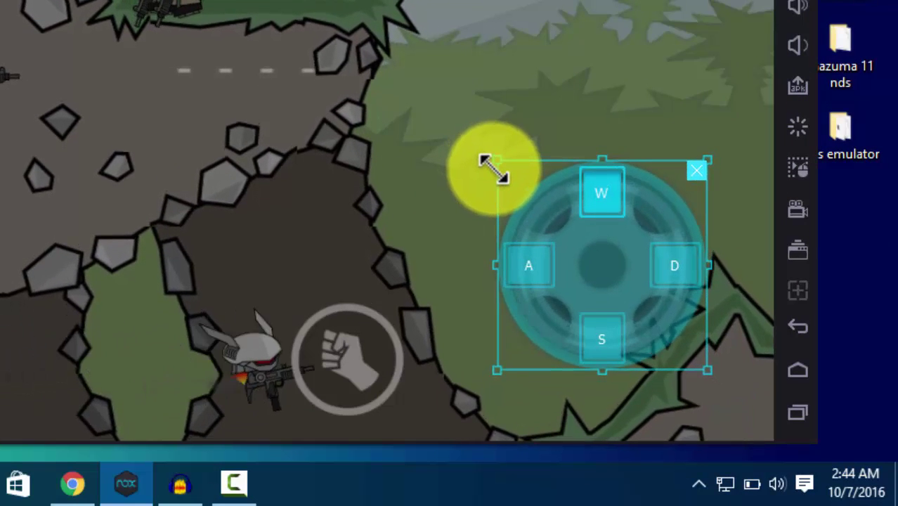
Rebind the direction pad's up, down and left keys to the Up, Down and Left arrows.
click(612, 196)
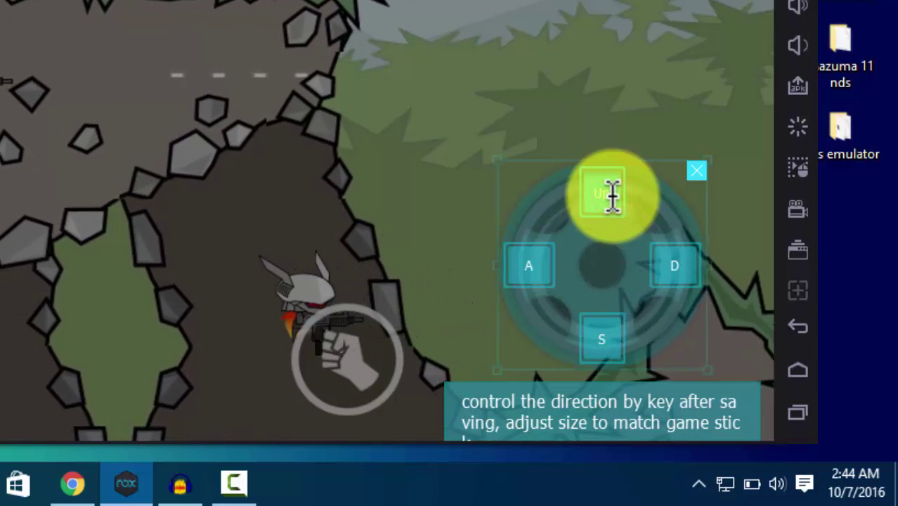
key(Up)
click(596, 349)
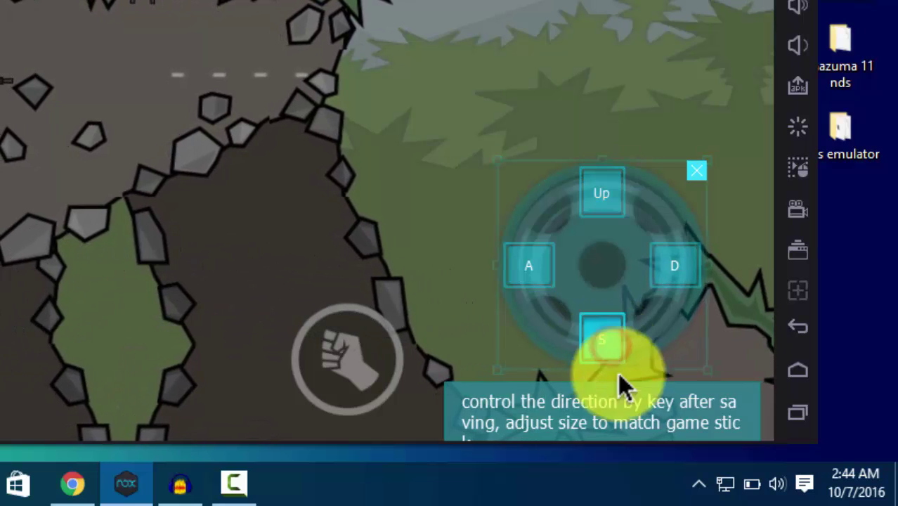
key(Down)
click(534, 268)
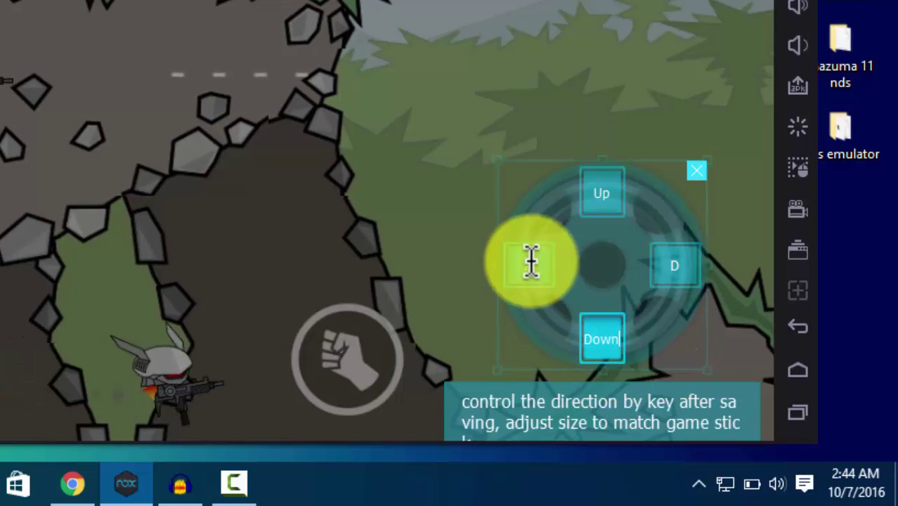
key(Left)
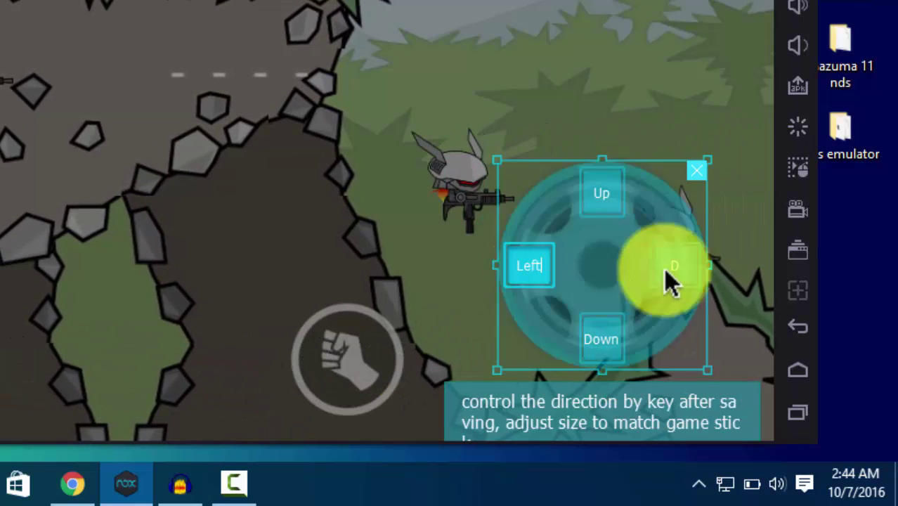
click(694, 266)
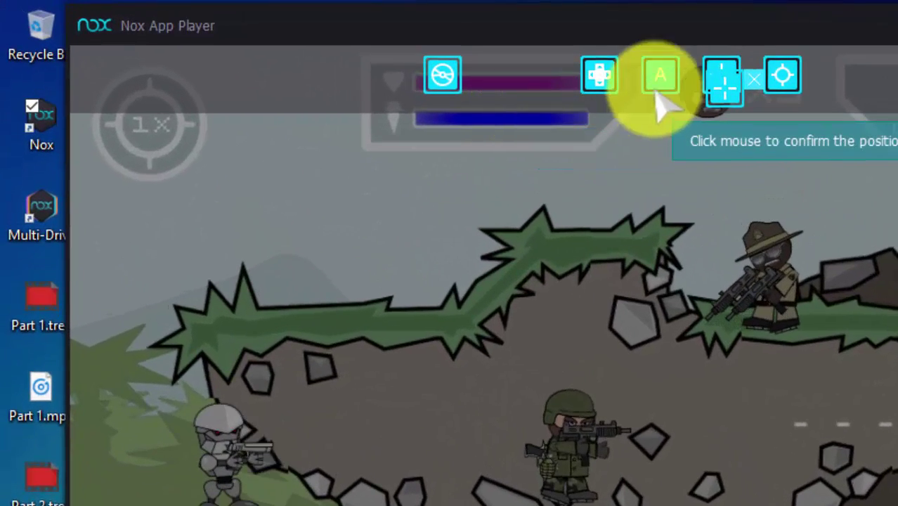
click(661, 75)
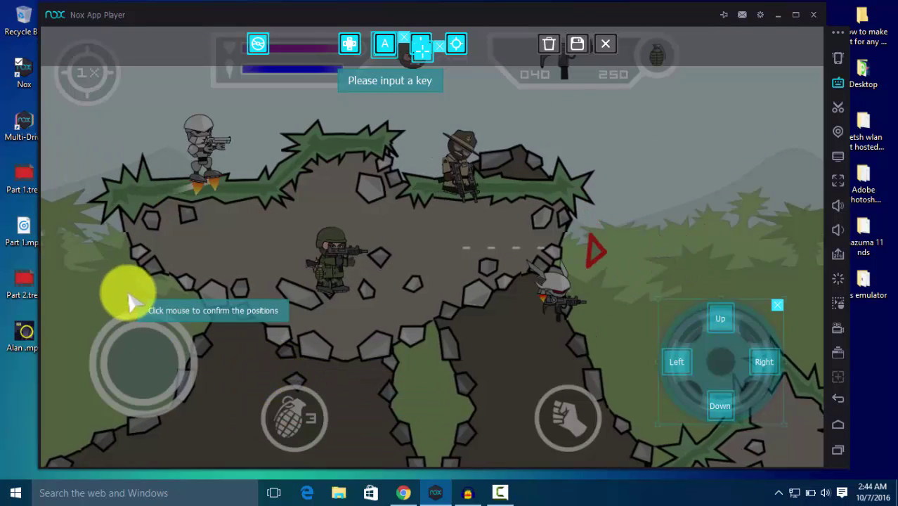
Place single-key elements W, S, A and D on the joystick's top, bottom, left and right.
click(143, 311)
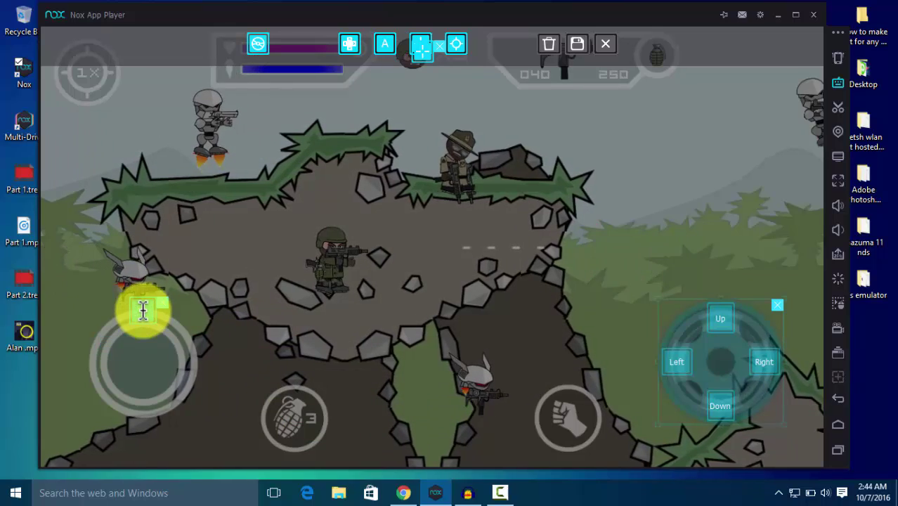
text(w)
click(142, 408)
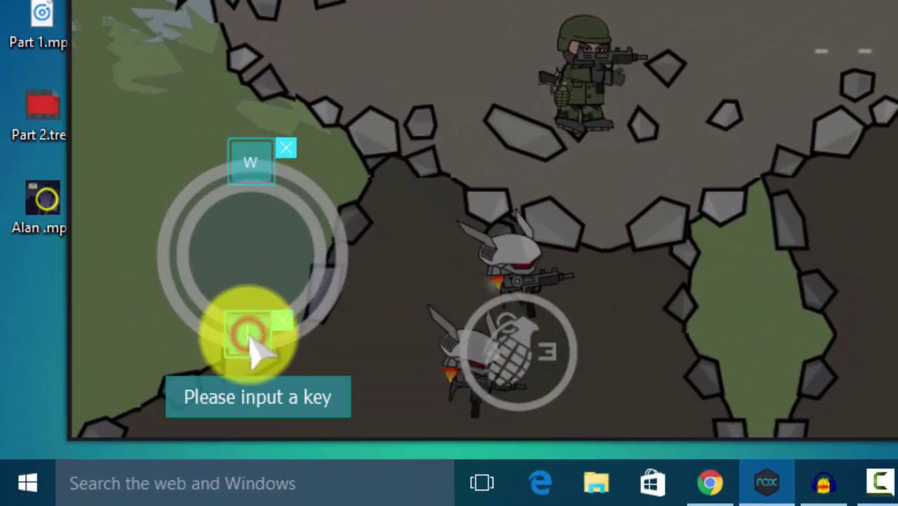
text(s)
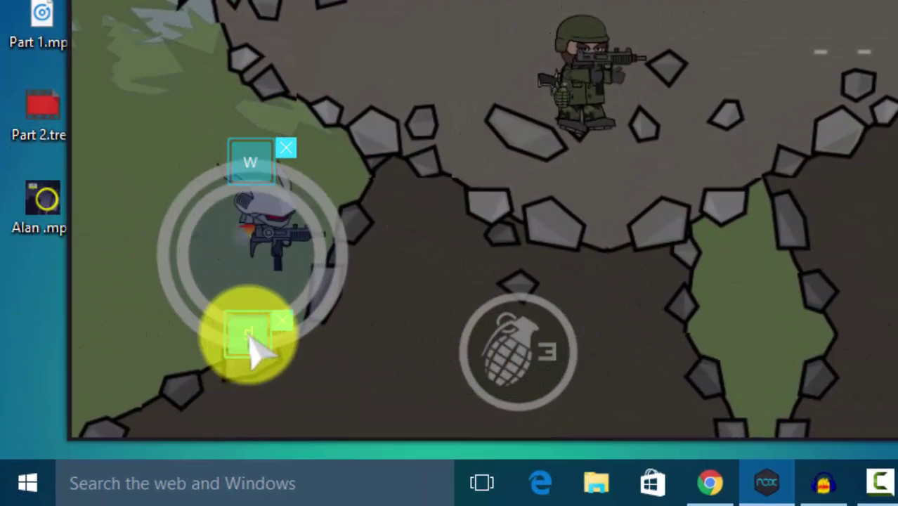
click(172, 258)
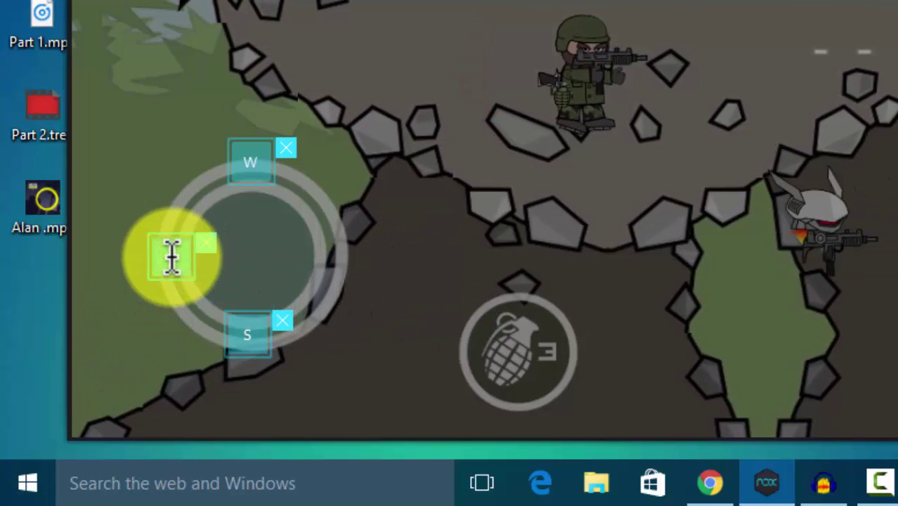
text(a)
click(328, 250)
text(D)
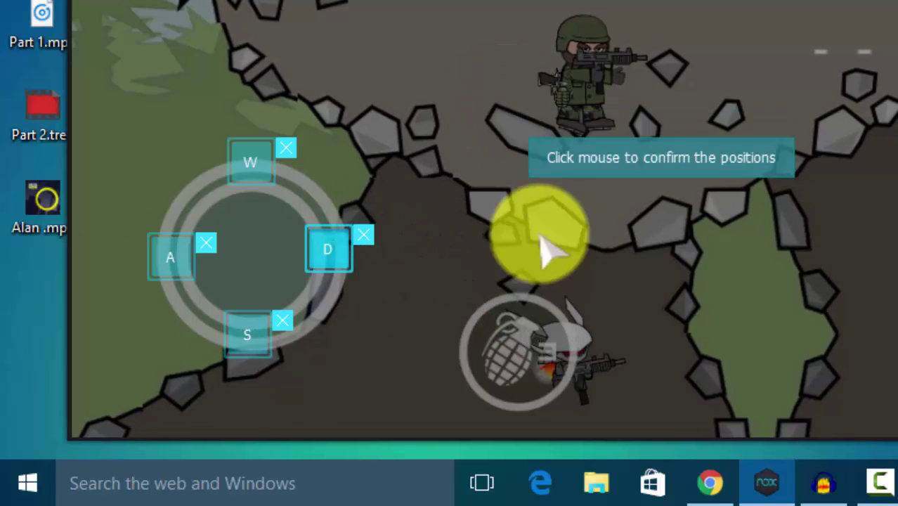
Map Q to the grenade button and Enter to the top-left scope button.
click(531, 347)
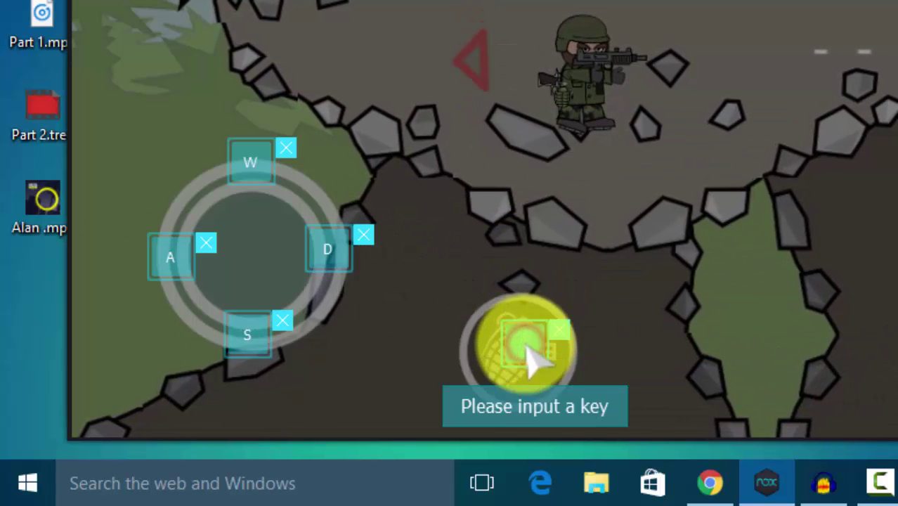
text(q)
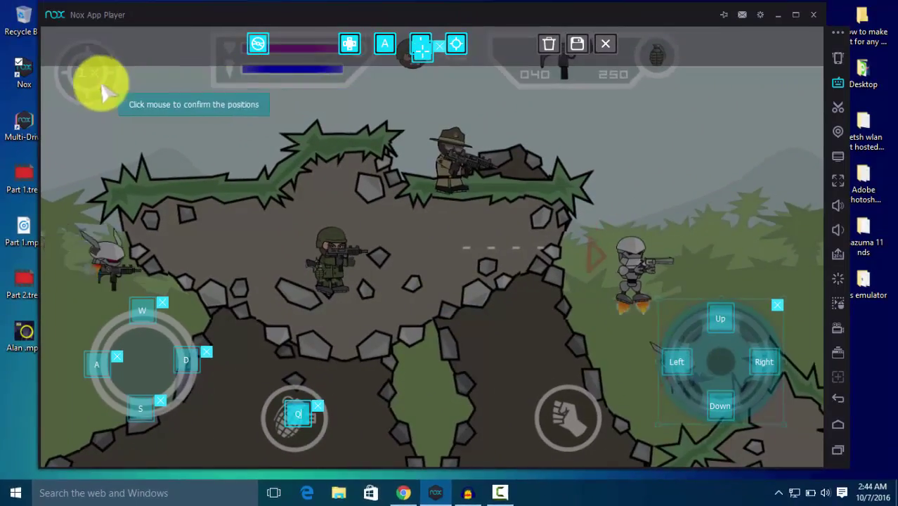
click(151, 135)
key(Return)
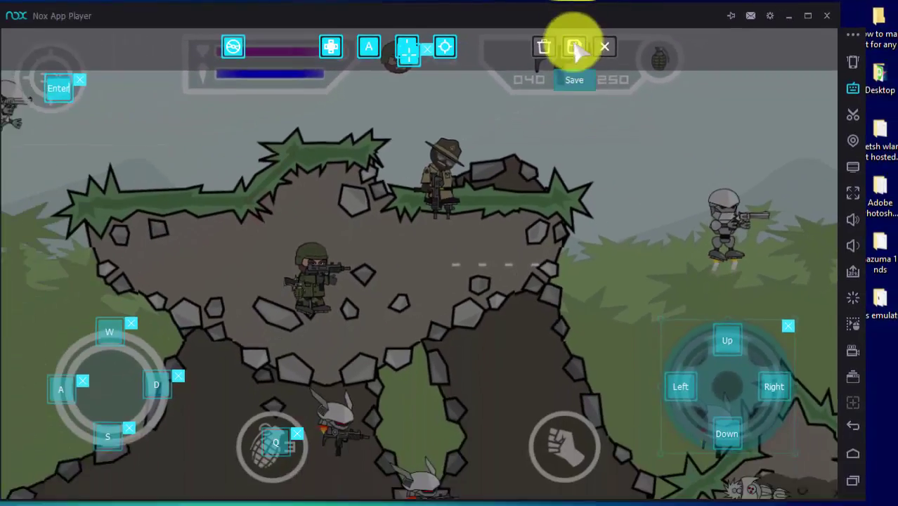
Save the key mapping, then play Survival moving with D and A and throwing grenades.
click(575, 50)
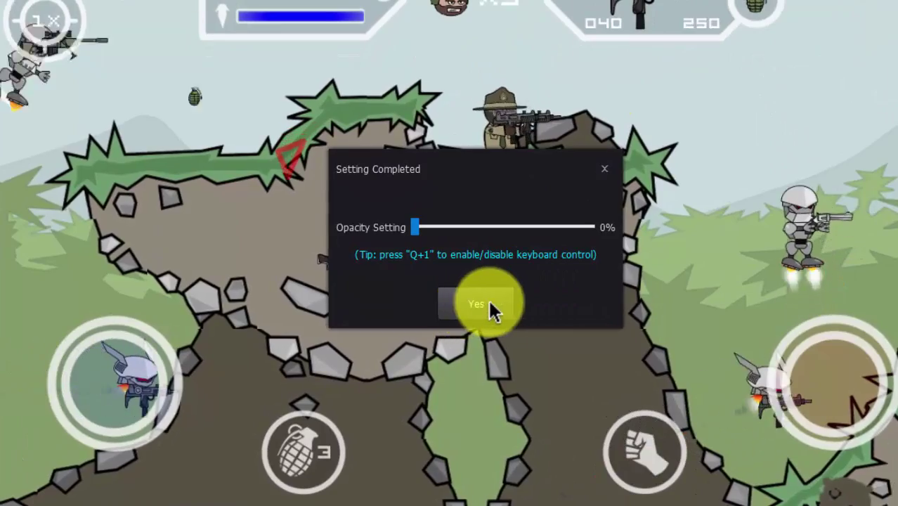
click(490, 304)
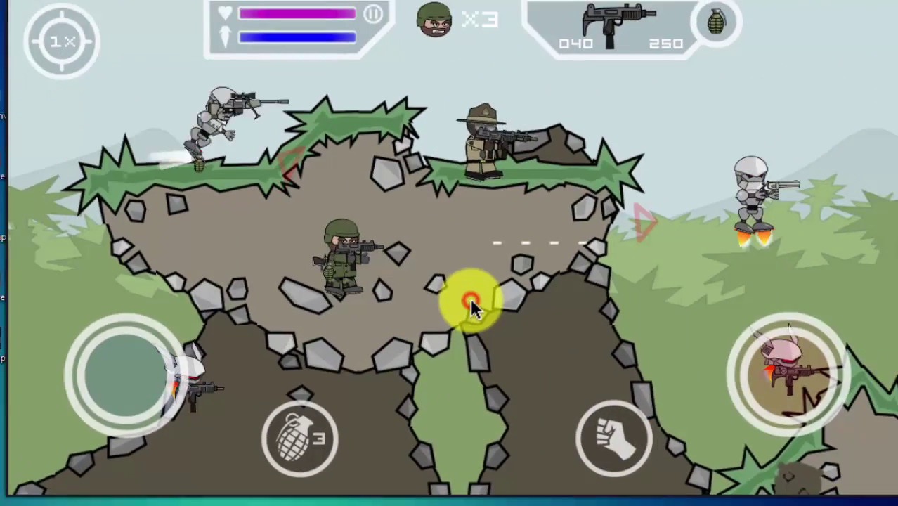
key(d)
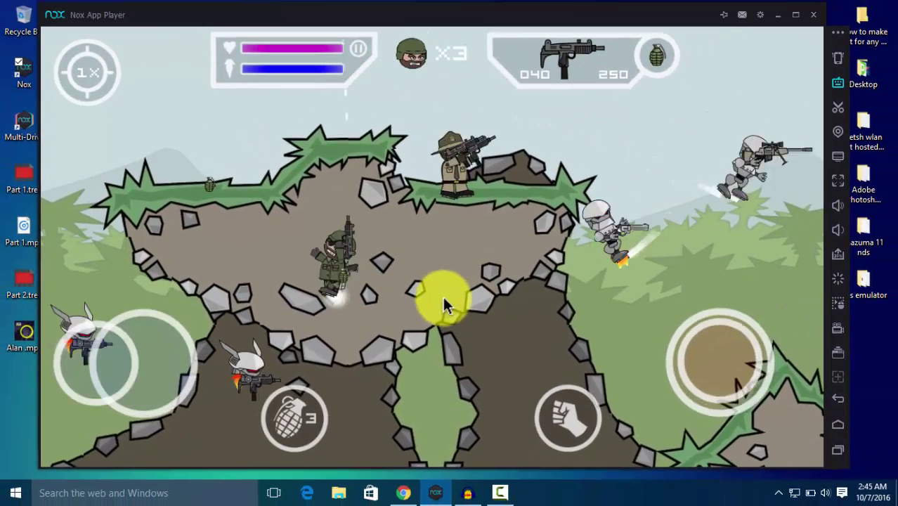
click(442, 295)
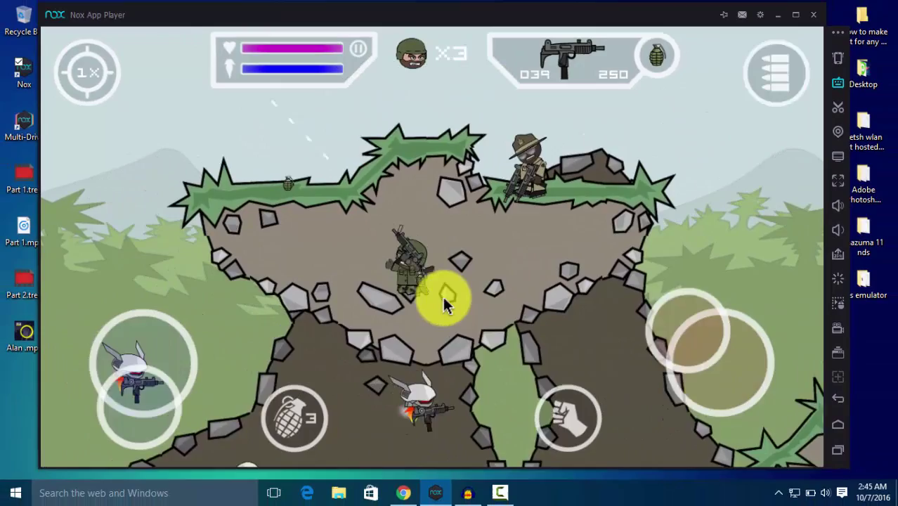
key(d)
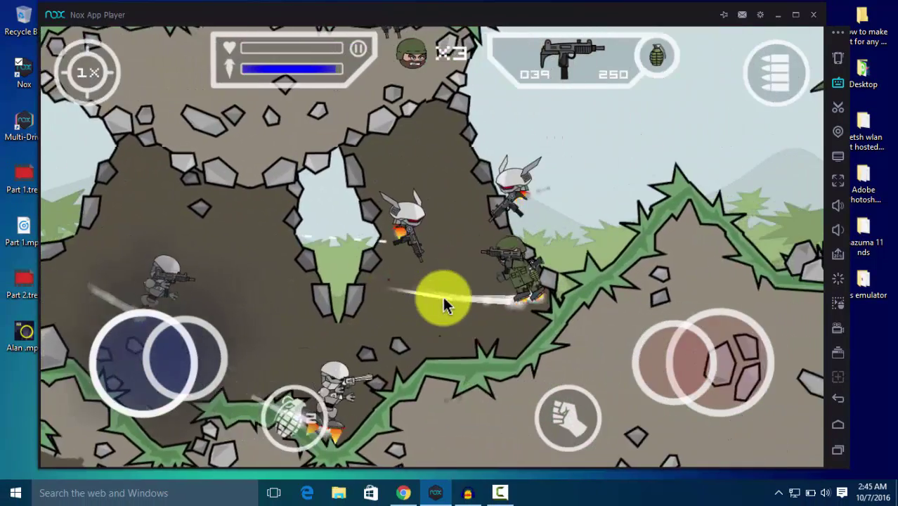
click(442, 295)
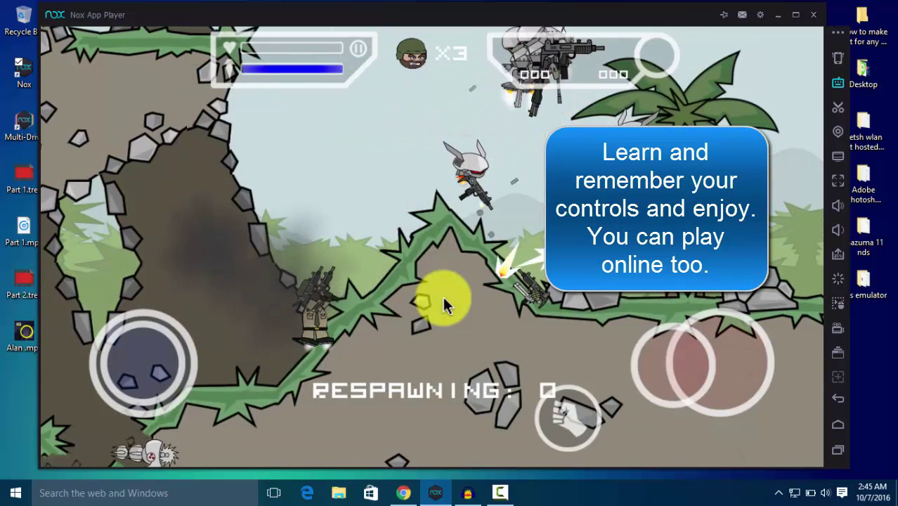
key(a)
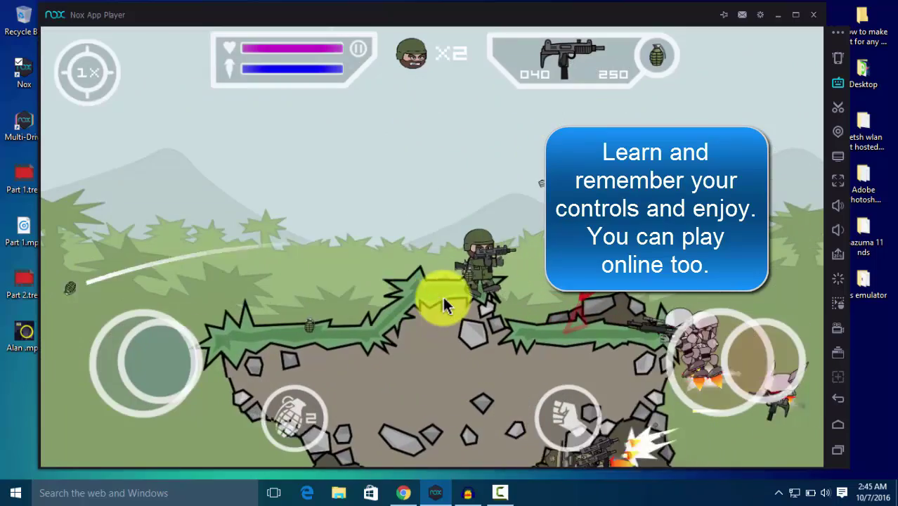